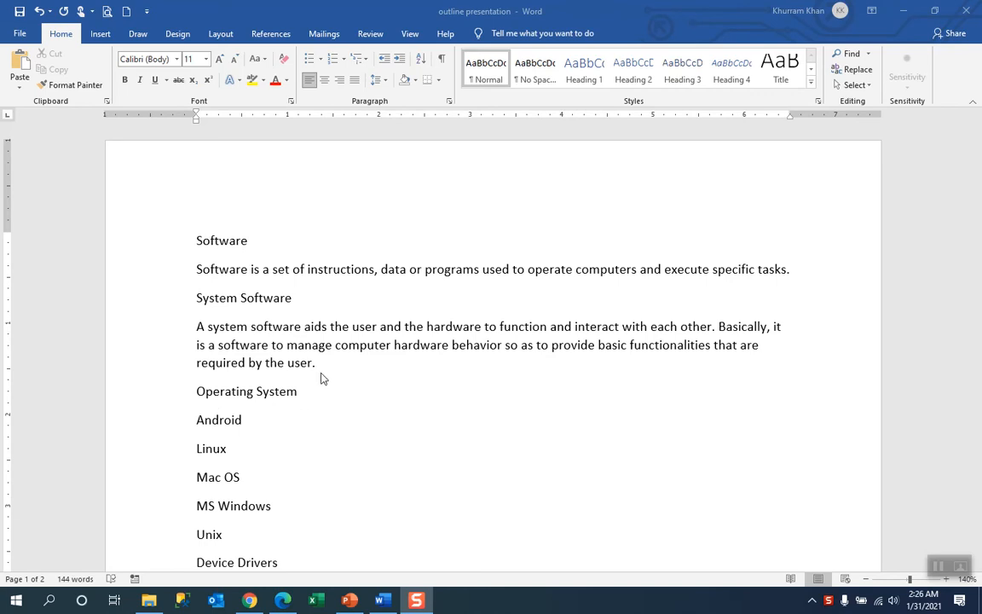
In Outline view, set the "Software" line to Level 1 and the definition beneath it to Level 2.
{"action": "left_click", "coordinate": [409, 34]}
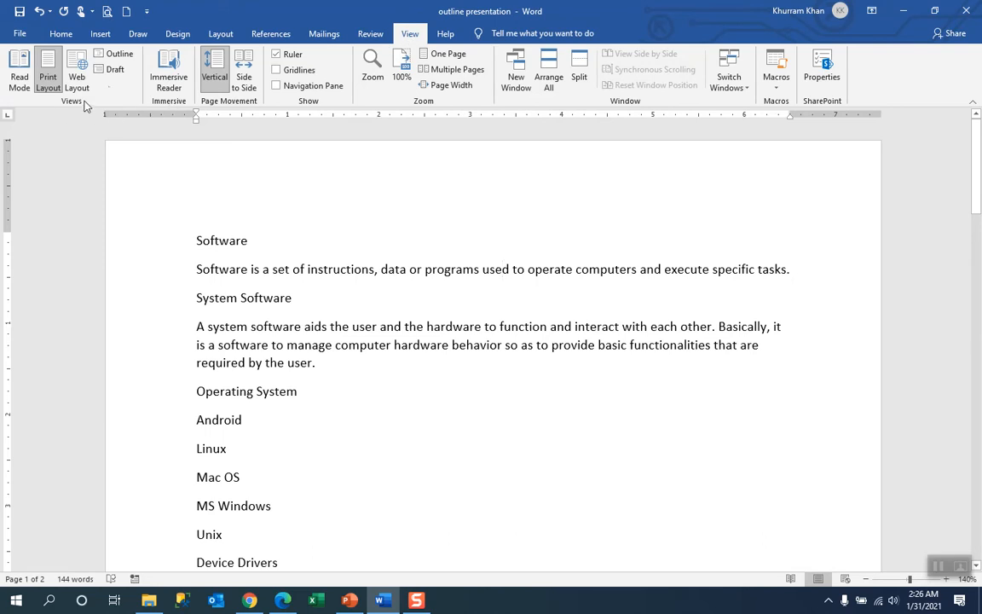
{"action": "left_click", "coordinate": [111, 57]}
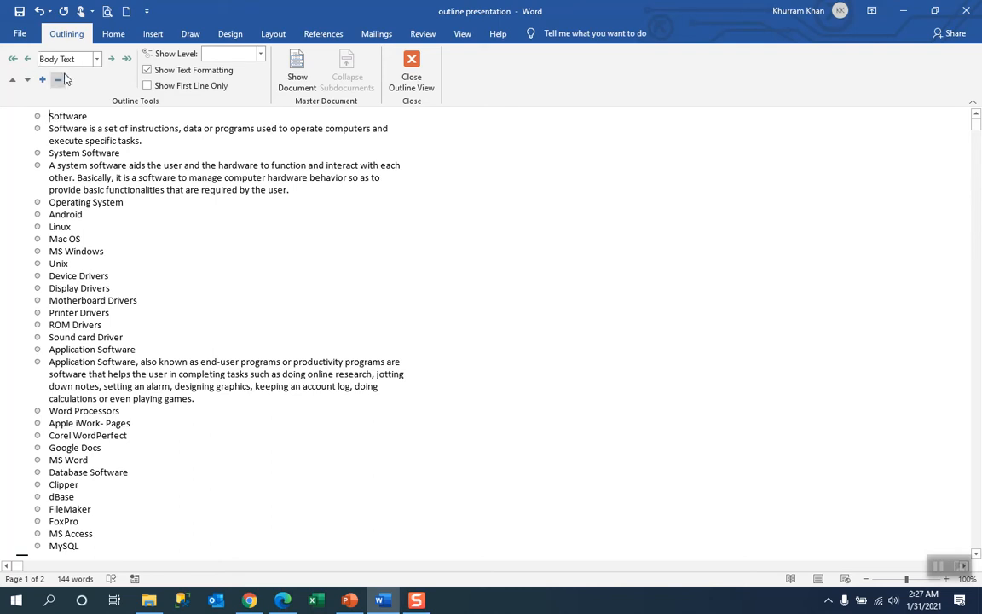
{"action": "left_click_drag", "start_coordinate": [49, 116], "coordinate": [90, 116]}
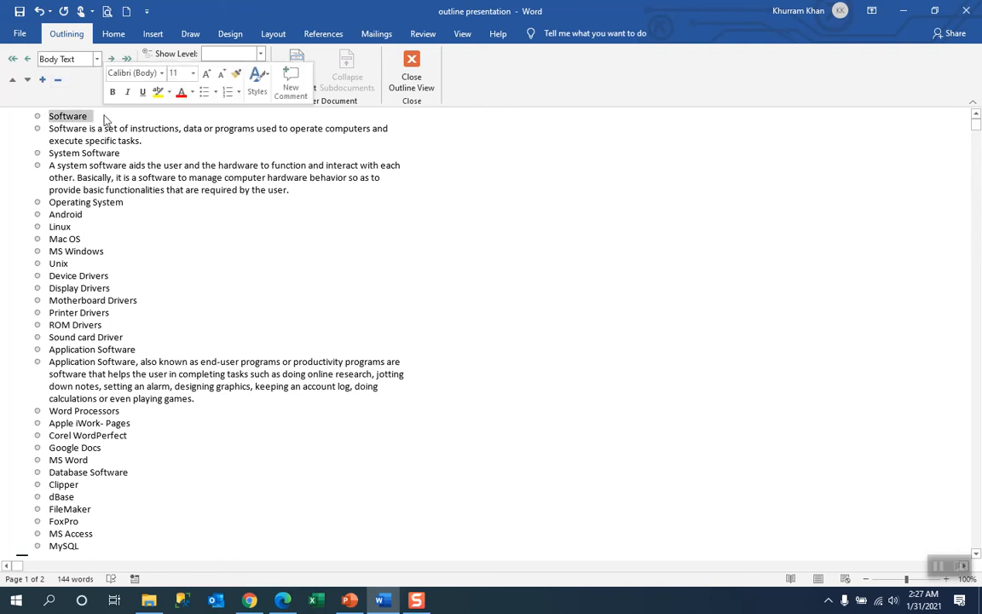
{"action": "left_click", "coordinate": [97, 59]}
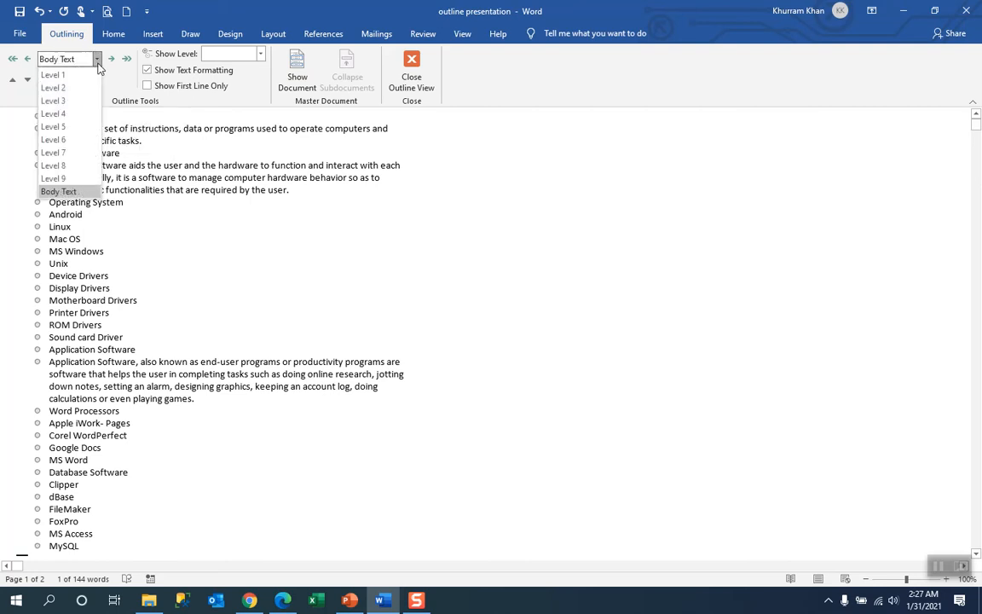
{"action": "left_click", "coordinate": [53, 76]}
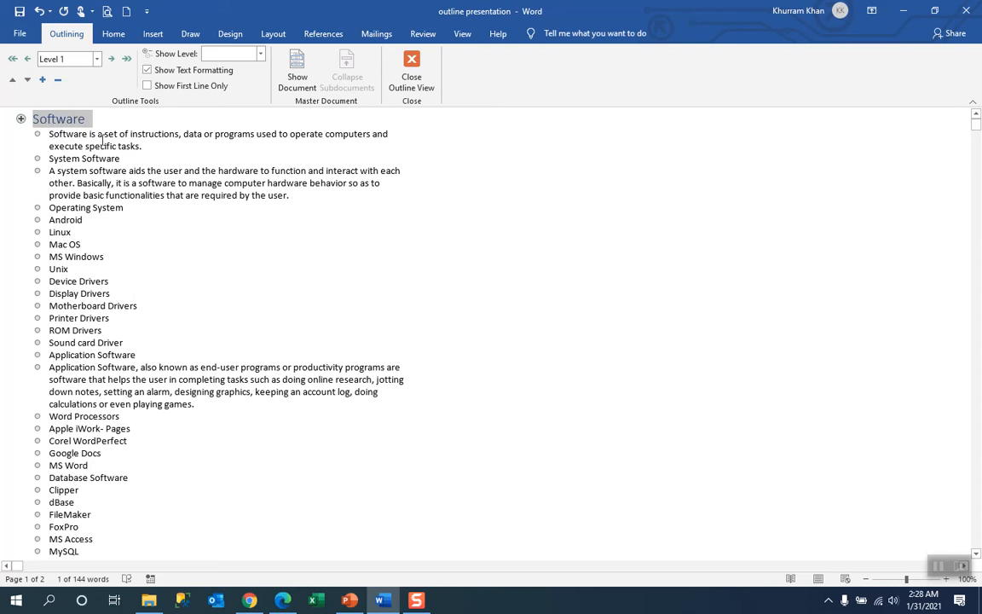
{"action": "left_click", "coordinate": [51, 137]}
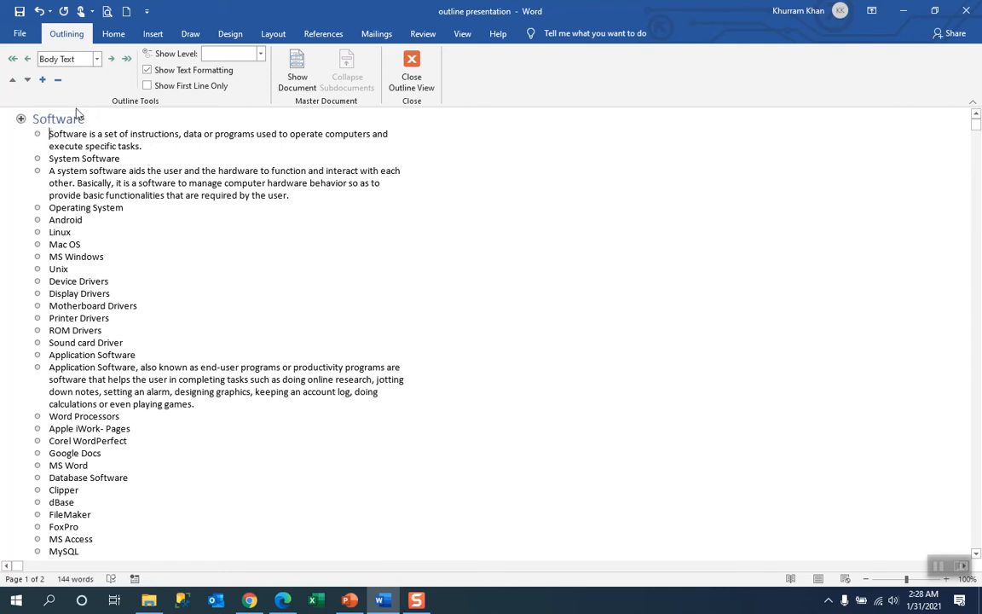
{"action": "left_click", "coordinate": [111, 60]}
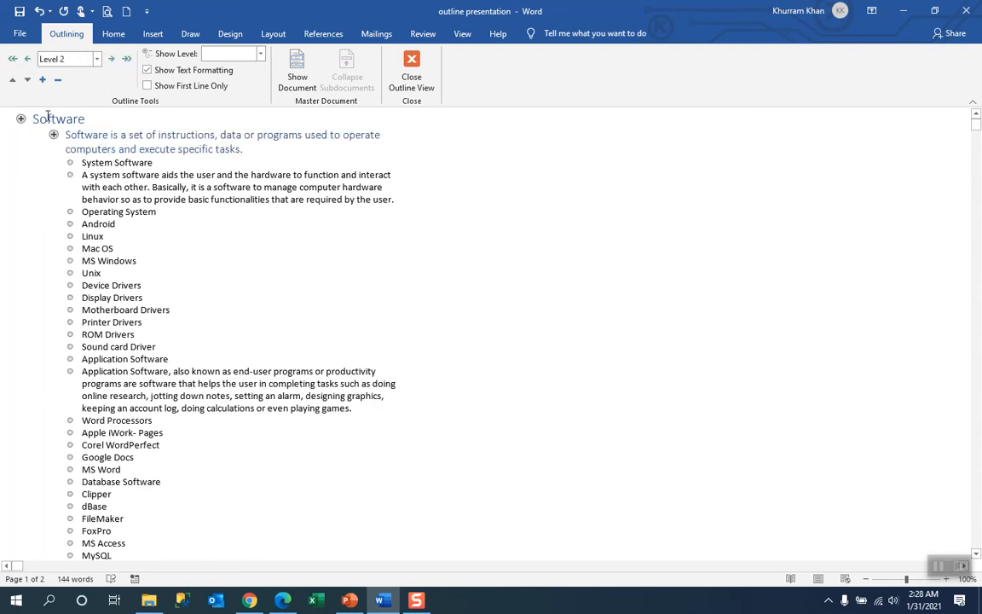
Promote "System Software" to Level 1 and set its description paragraph to Level 2.
{"action": "left_click", "coordinate": [84, 163]}
{"action": "left_click", "coordinate": [29, 60]}
{"action": "left_click", "coordinate": [29, 59]}
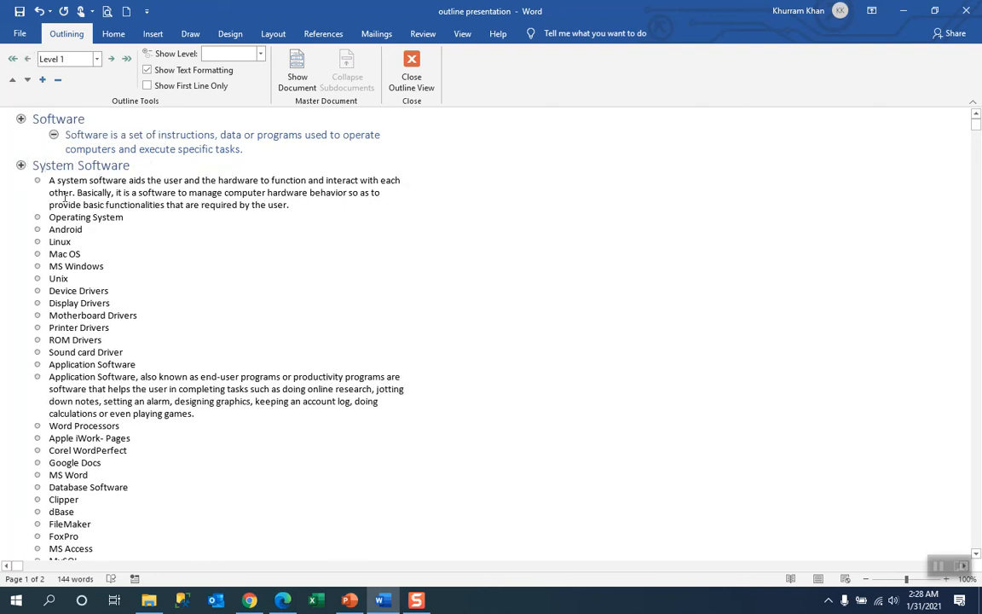
{"action": "left_click_drag", "start_coordinate": [49, 180], "coordinate": [235, 186]}
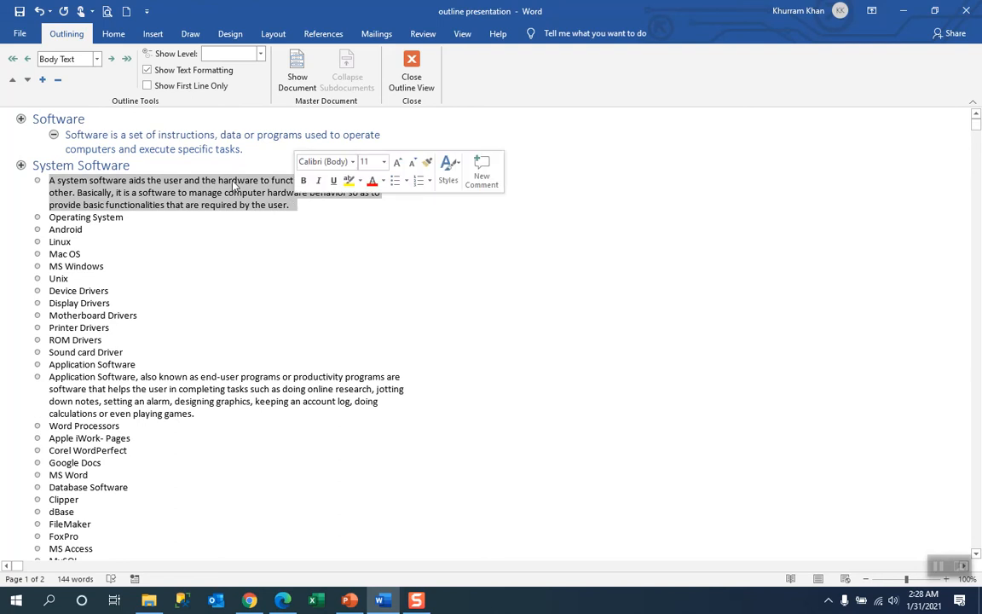
{"action": "left_click", "coordinate": [112, 60]}
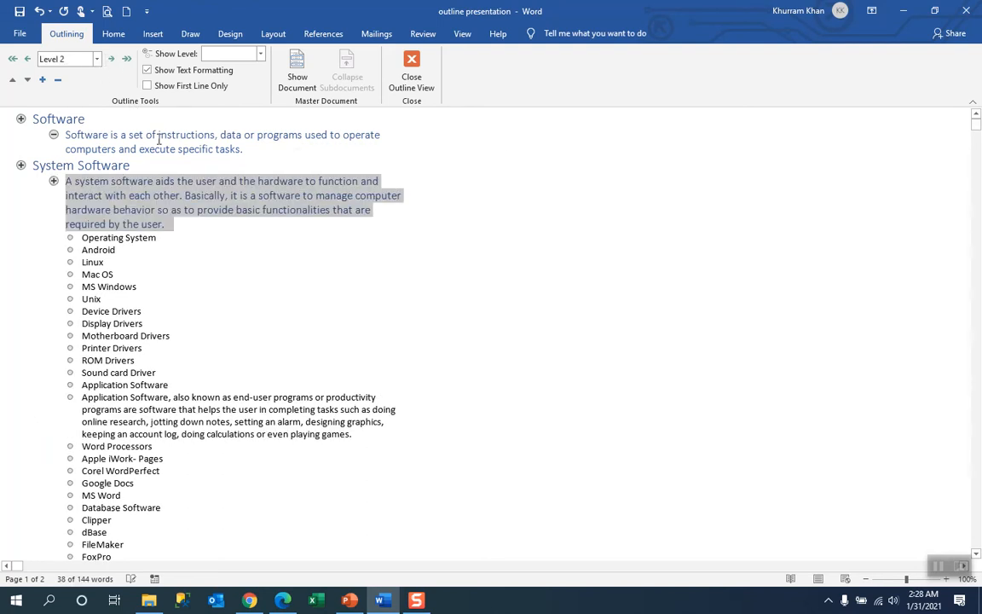
Promote "Operating System" to Level 1 and set the items from Android to Unix to Level 2.
{"action": "left_click", "coordinate": [85, 238]}
{"action": "left_click", "coordinate": [28, 60]}
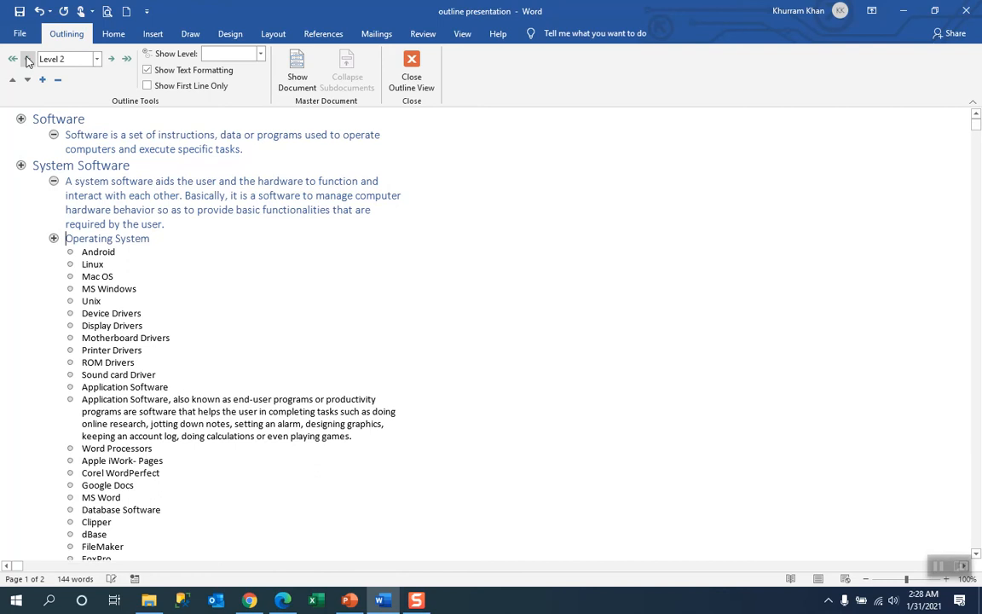
{"action": "left_click", "coordinate": [28, 60]}
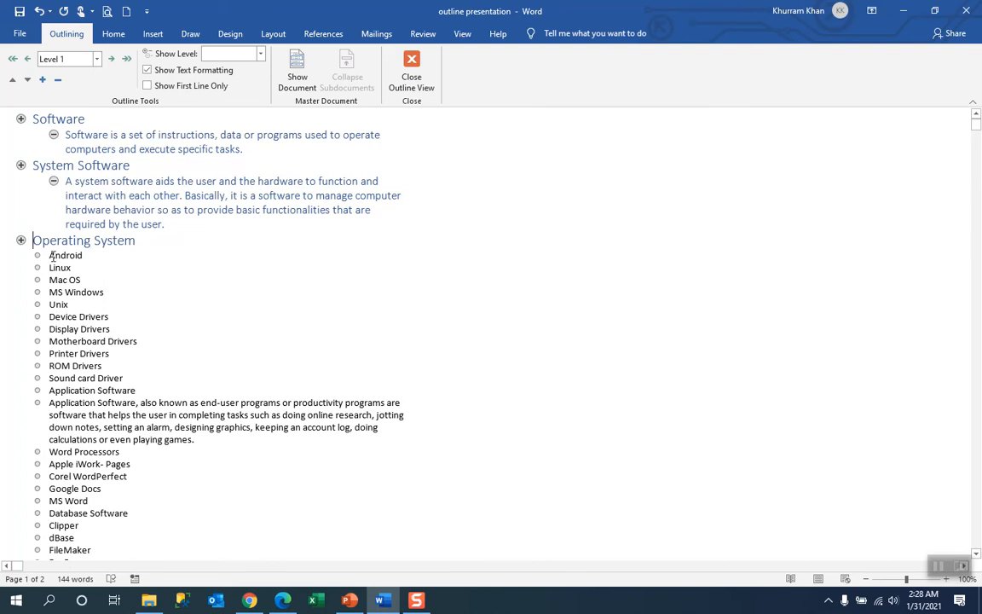
{"action": "left_click_drag", "start_coordinate": [50, 255], "coordinate": [103, 303]}
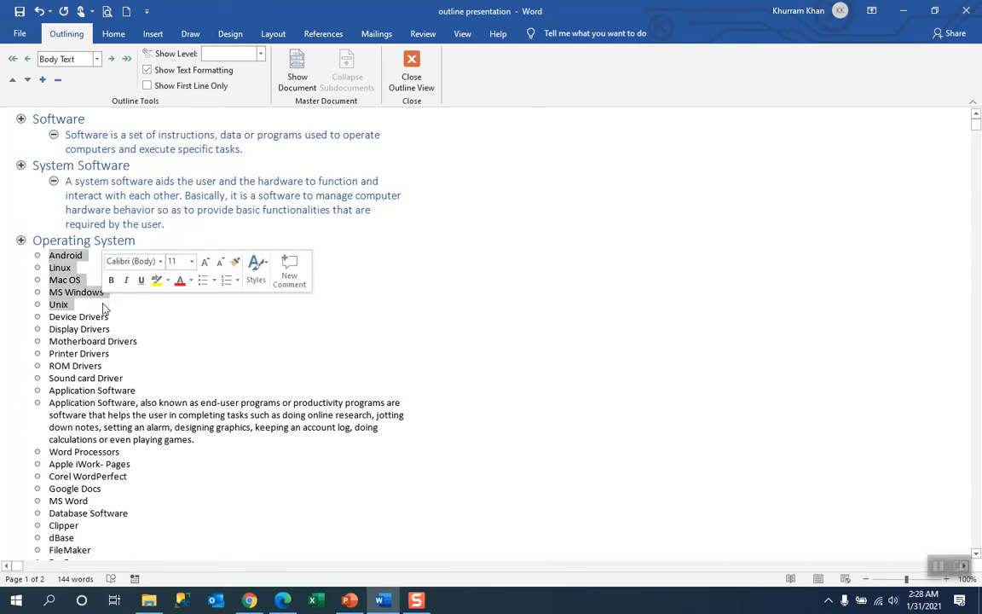
{"action": "left_click", "coordinate": [110, 59]}
Promote "Device Drivers" to Level 1 and set the items from Display Drivers to Sound card Driver to Level 2.
{"action": "scroll", "coordinate": [123, 222], "scroll_direction": "down", "scroll_amount": 3}
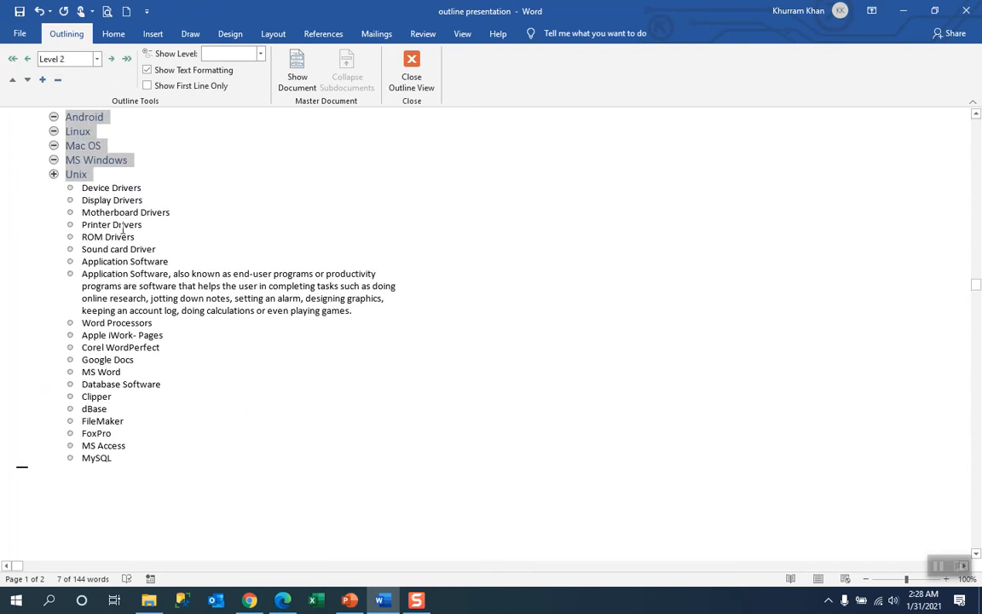
{"action": "left_click", "coordinate": [81, 187]}
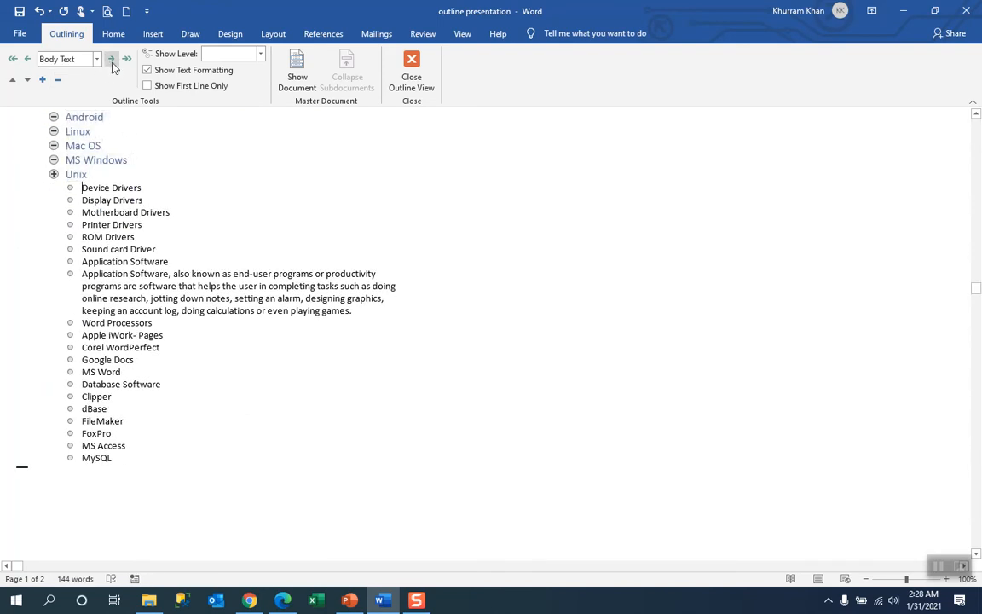
{"action": "left_click", "coordinate": [28, 59]}
{"action": "left_click", "coordinate": [28, 59]}
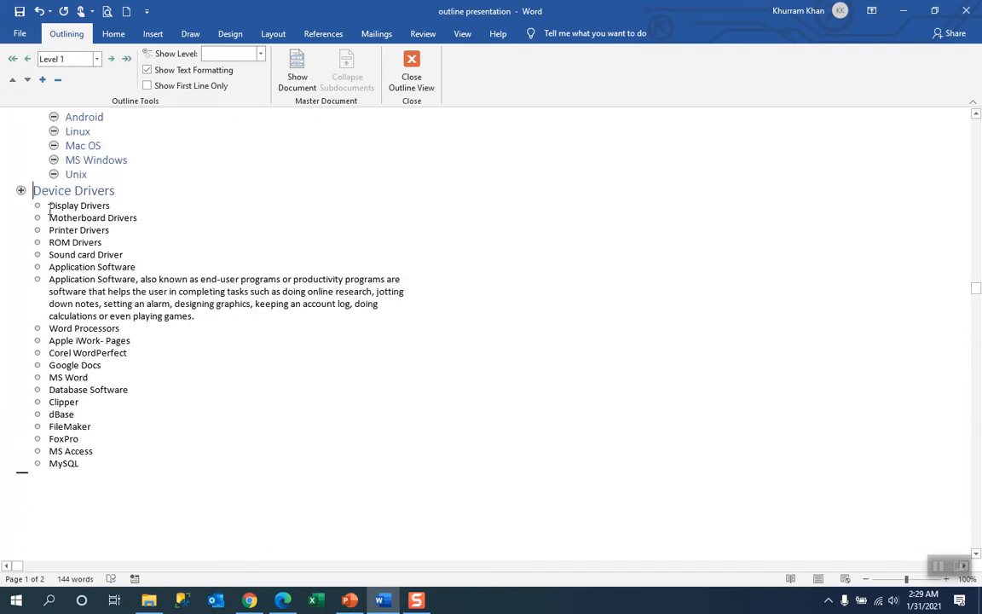
{"action": "left_click_drag", "start_coordinate": [49, 203], "coordinate": [123, 254]}
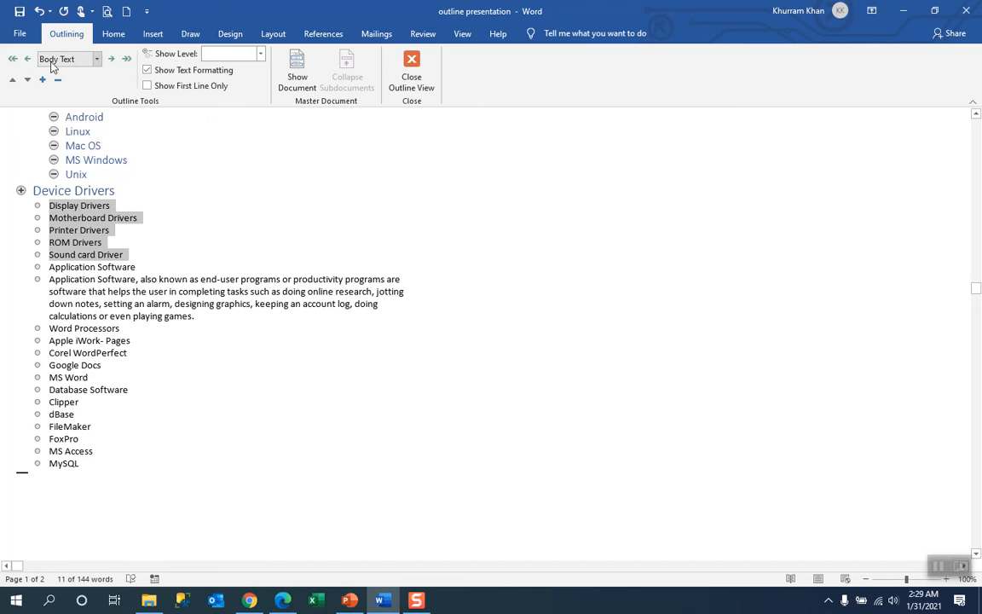
{"action": "left_click", "coordinate": [110, 59]}
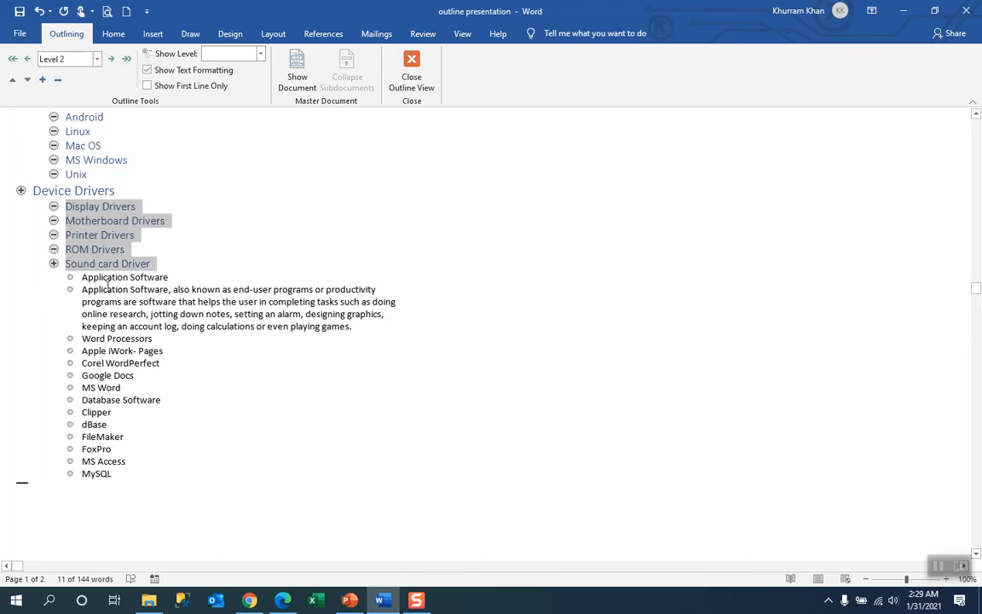
Promote the "Application Software" title line to Level 1 and set its description paragraph to Level 2.
{"action": "left_click", "coordinate": [84, 277]}
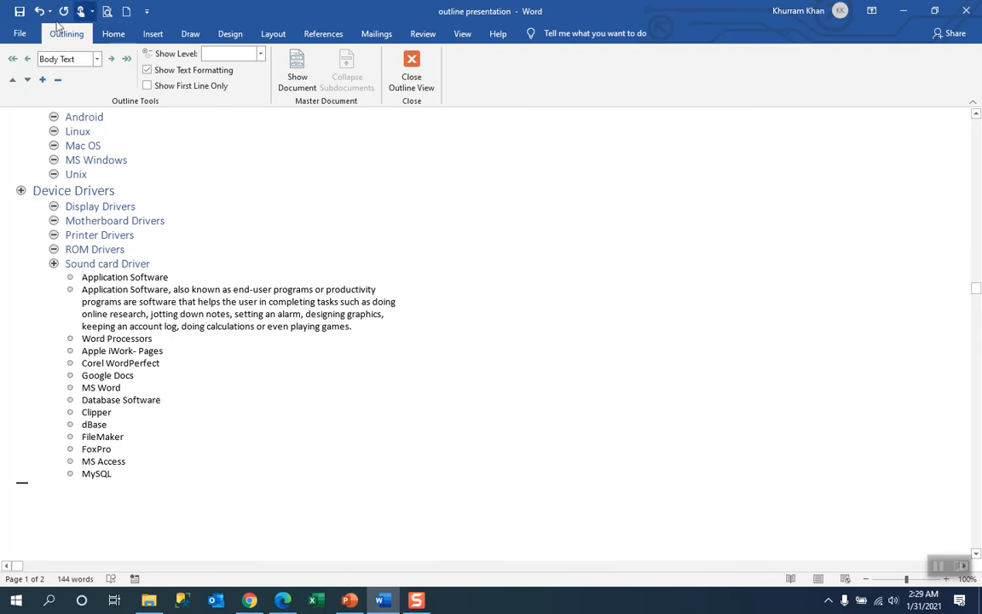
{"action": "left_click", "coordinate": [26, 59]}
{"action": "left_click", "coordinate": [27, 59]}
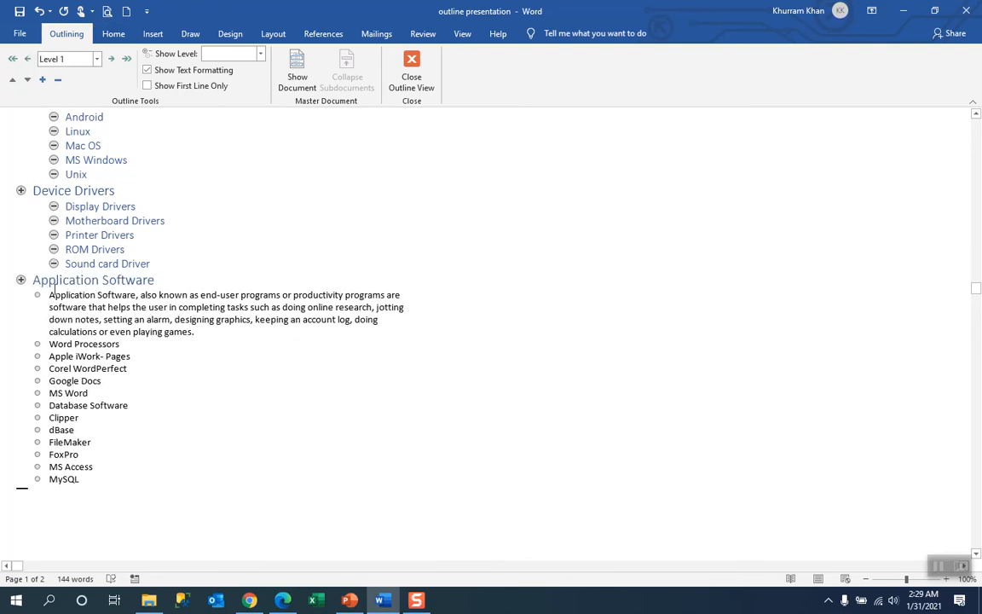
{"action": "left_click_drag", "start_coordinate": [199, 339], "coordinate": [47, 295]}
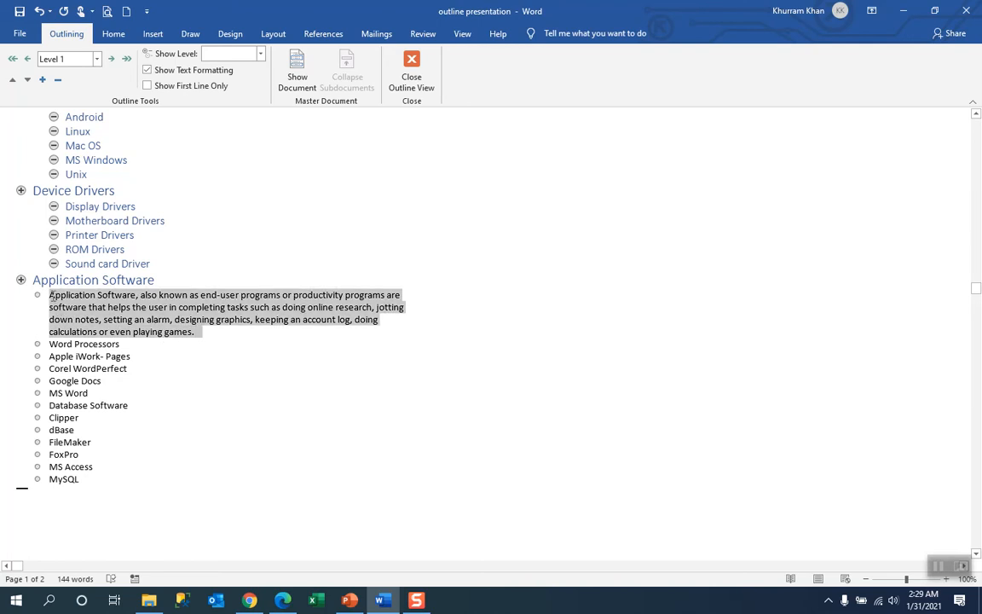
{"action": "left_click", "coordinate": [111, 59]}
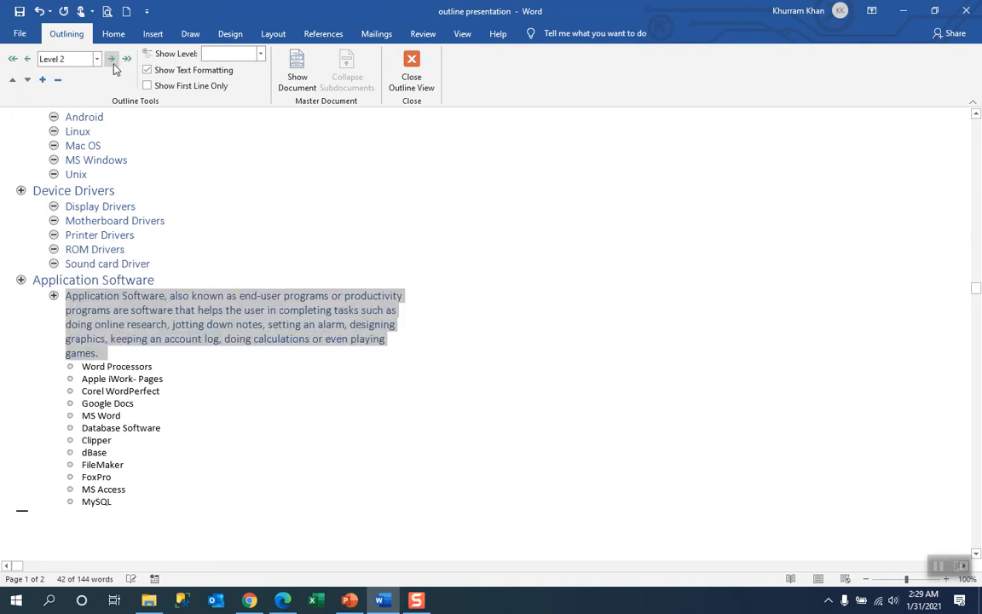
Promote "Word Processors" to Level 1 and set the items from Apple iWork- Pages to MS Word to Level 2.
{"action": "left_click", "coordinate": [102, 367]}
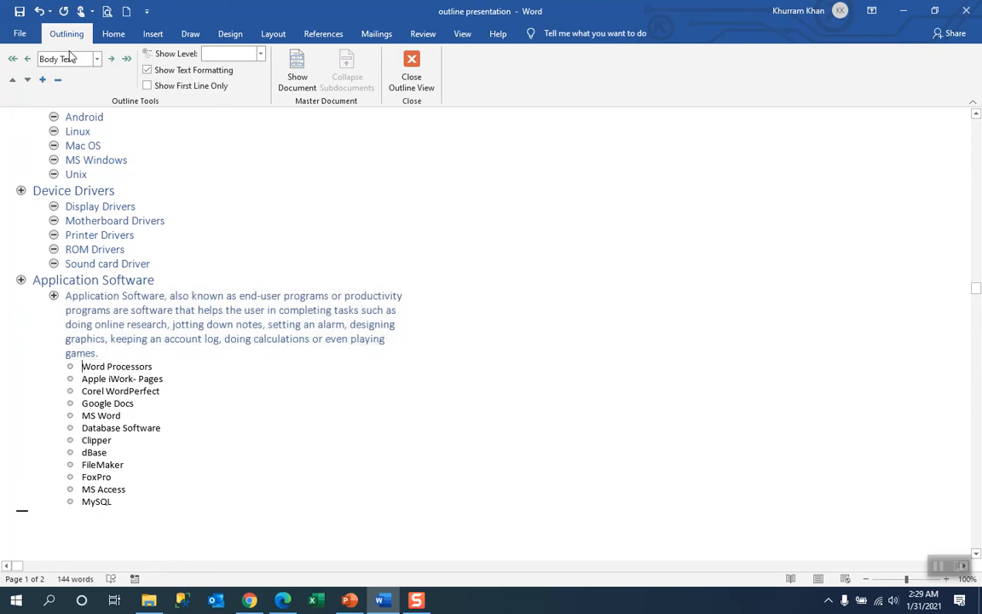
{"action": "left_click", "coordinate": [28, 60]}
{"action": "left_click", "coordinate": [28, 59]}
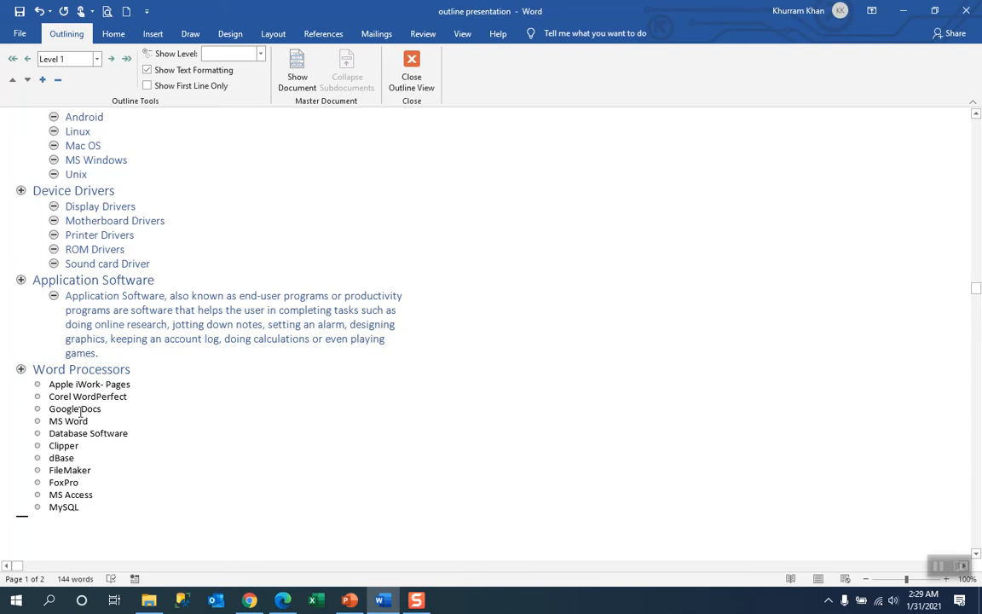
{"action": "left_click_drag", "start_coordinate": [47, 384], "coordinate": [90, 421]}
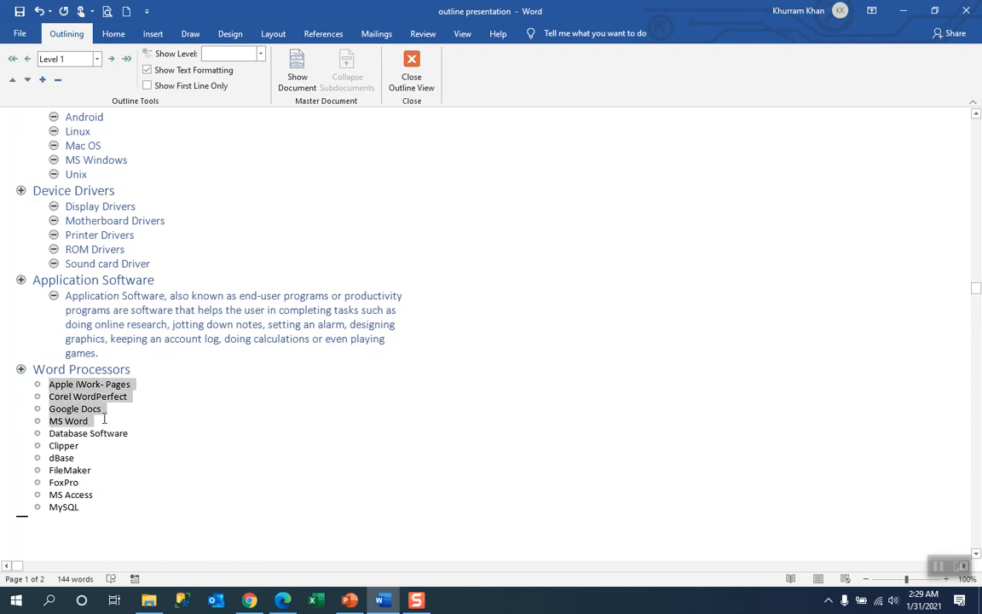
{"action": "left_click", "coordinate": [111, 59]}
Promote "Database Software" to Level 1 and set the items from Clipper to MySQL to Level 2.
{"action": "scroll", "coordinate": [168, 393], "scroll_direction": "down", "scroll_amount": 2}
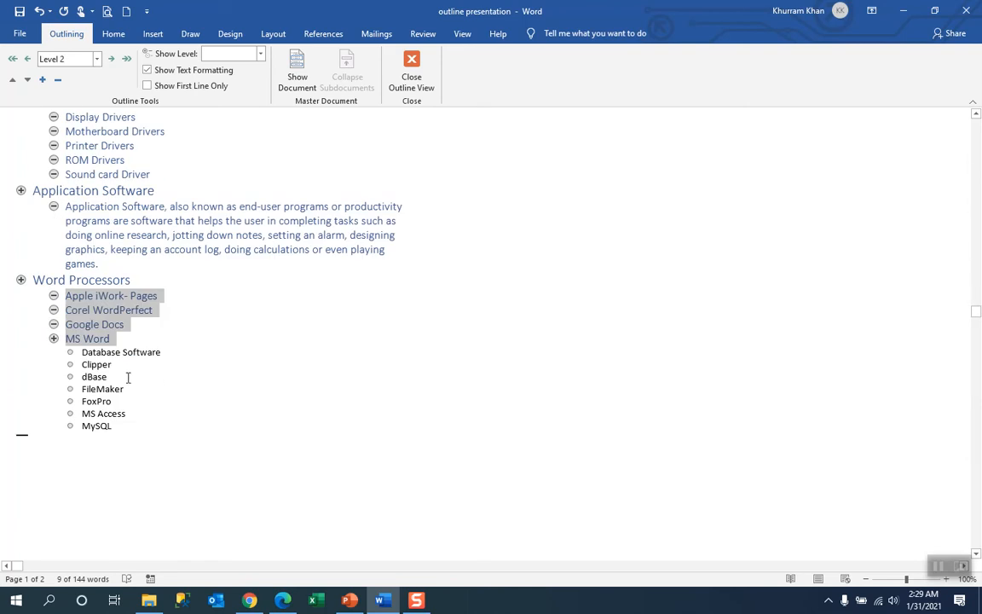
{"action": "left_click", "coordinate": [83, 352]}
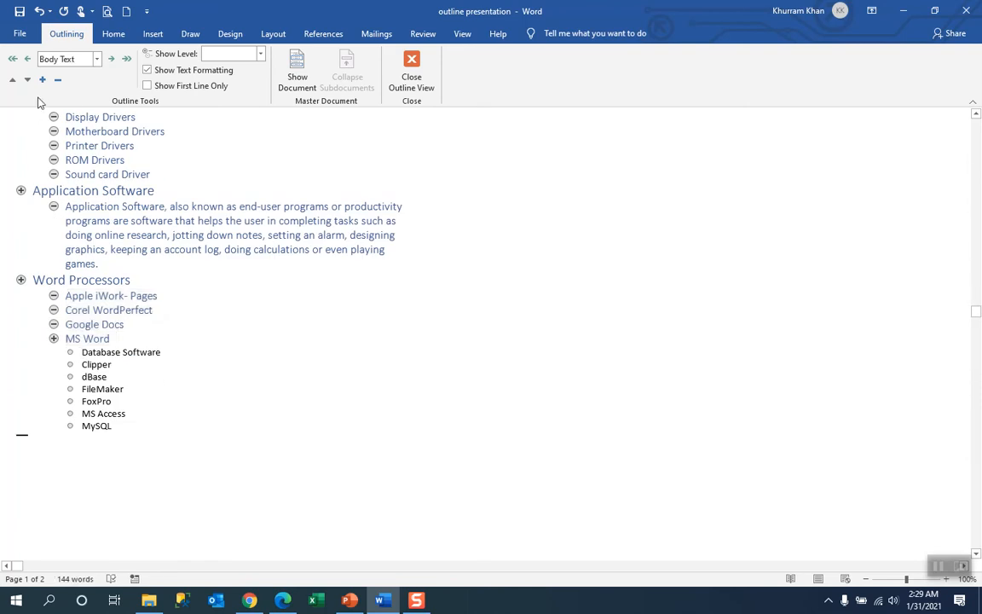
{"action": "left_click", "coordinate": [26, 60]}
{"action": "left_click", "coordinate": [25, 60]}
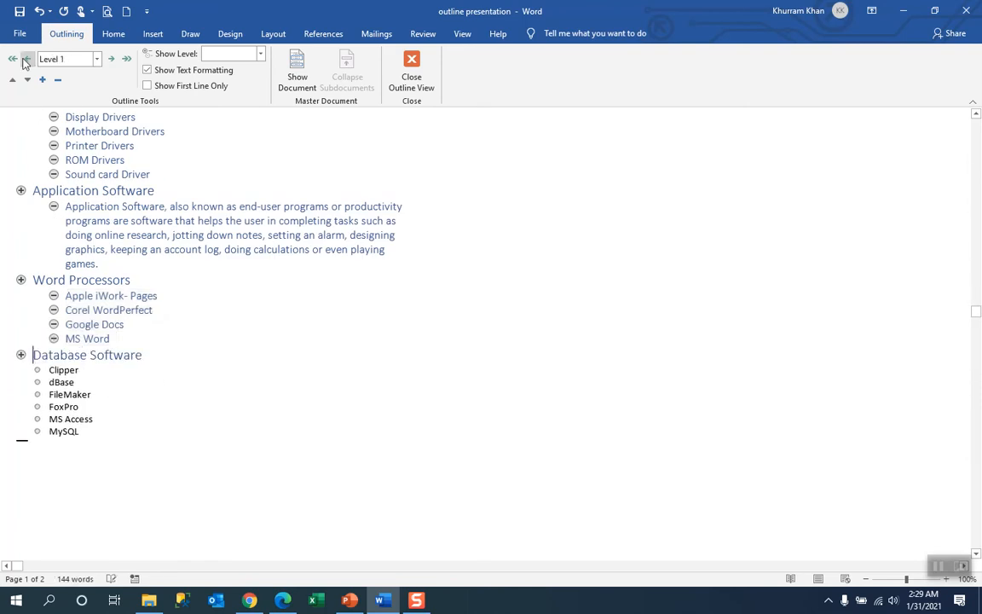
{"action": "left_click_drag", "start_coordinate": [83, 432], "coordinate": [47, 373]}
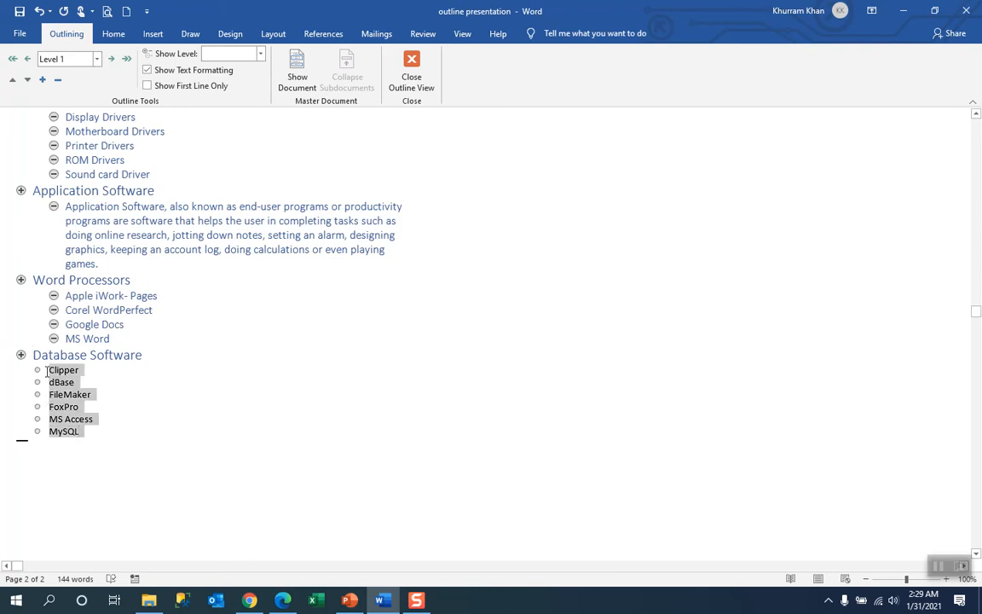
{"action": "left_click", "coordinate": [110, 59]}
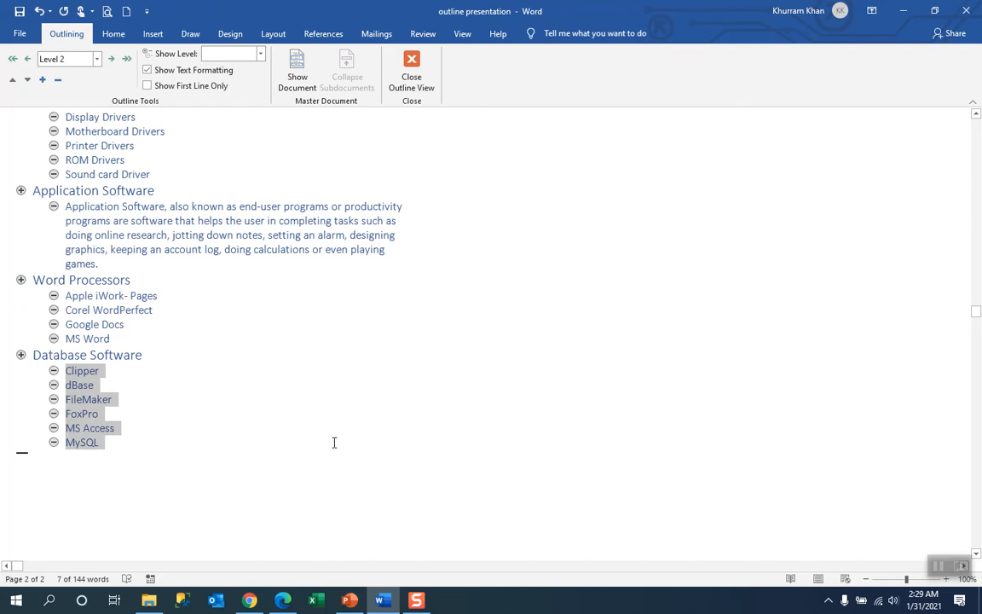
Review the whole outline to check its Level 1 headings and the Level 2 items under each.
{"action": "scroll", "coordinate": [333, 441], "scroll_direction": "up", "scroll_amount": 5}
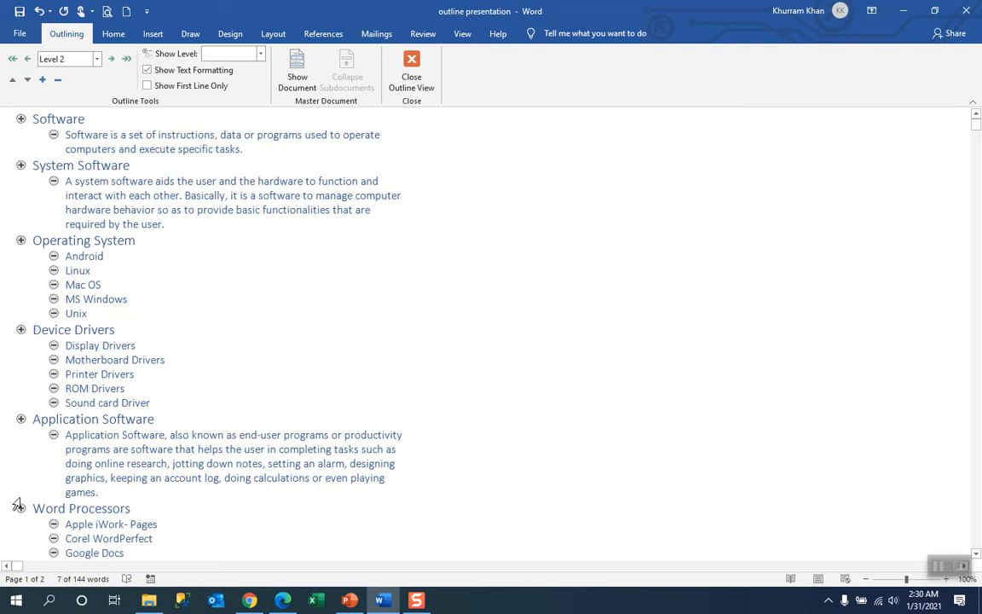
{"action": "scroll", "coordinate": [36, 491], "scroll_direction": "down", "scroll_amount": 2}
{"action": "scroll", "coordinate": [116, 479], "scroll_direction": "down", "scroll_amount": 2}
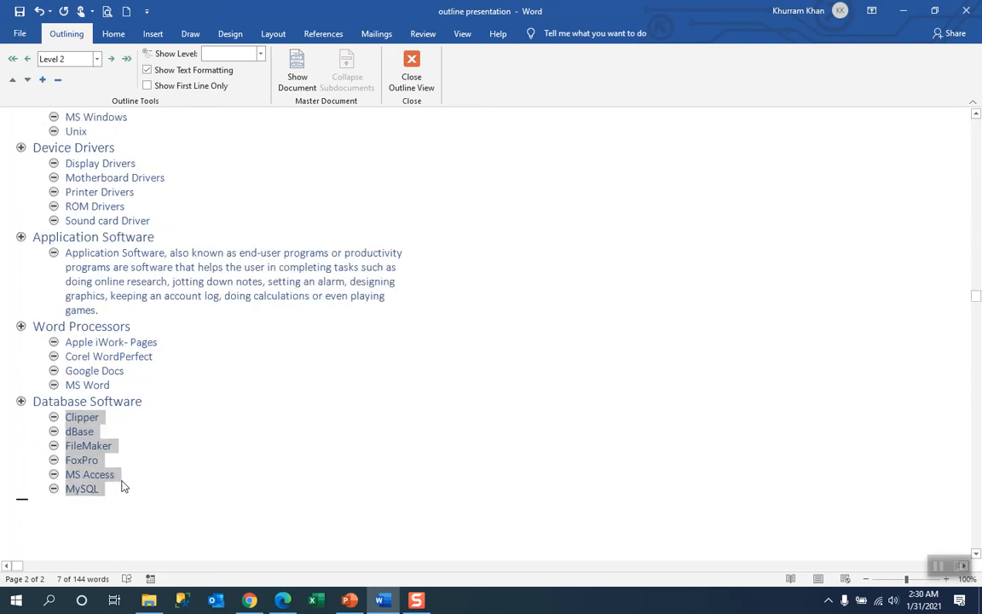
{"action": "scroll", "coordinate": [19, 339], "scroll_direction": "up", "scroll_amount": 3}
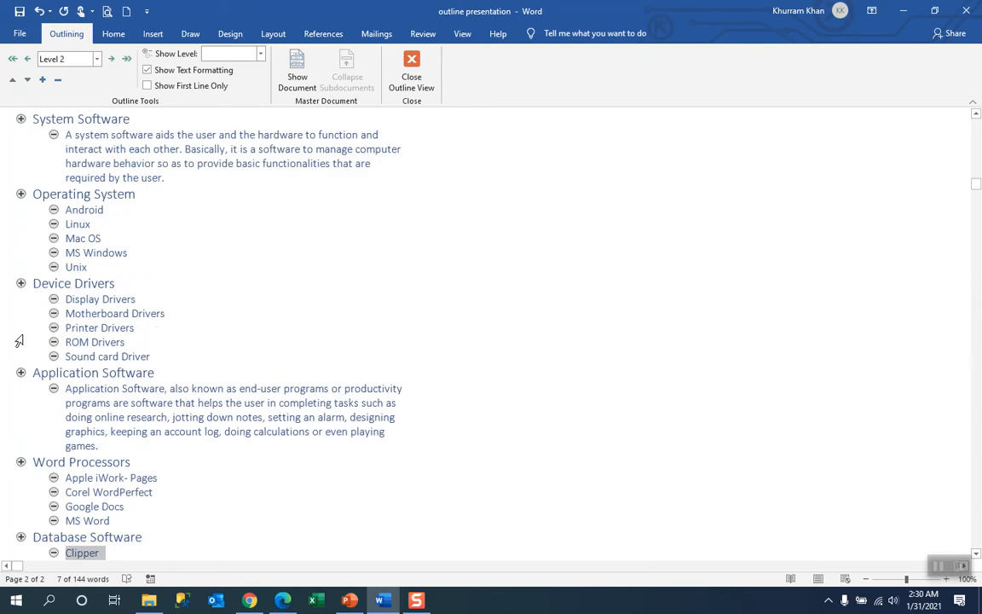
{"action": "scroll", "coordinate": [20, 341], "scroll_direction": "up", "scroll_amount": 1}
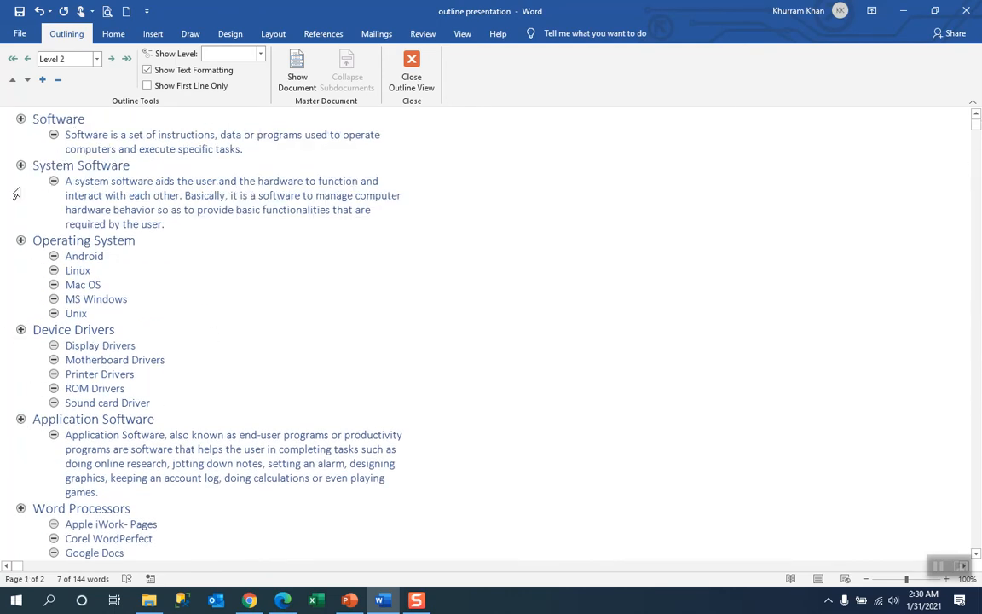
{"action": "scroll", "coordinate": [89, 390], "scroll_direction": "down", "scroll_amount": 5}
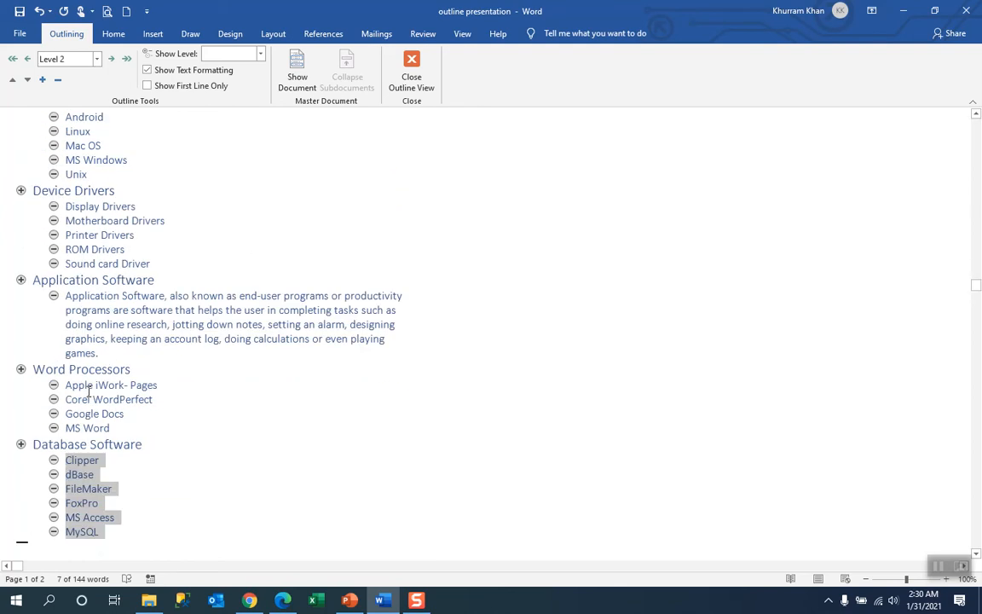
Collapse the entire outline, from "Software" to "MySQL", so only the Level 1 headings show.
{"action": "left_click", "coordinate": [171, 459]}
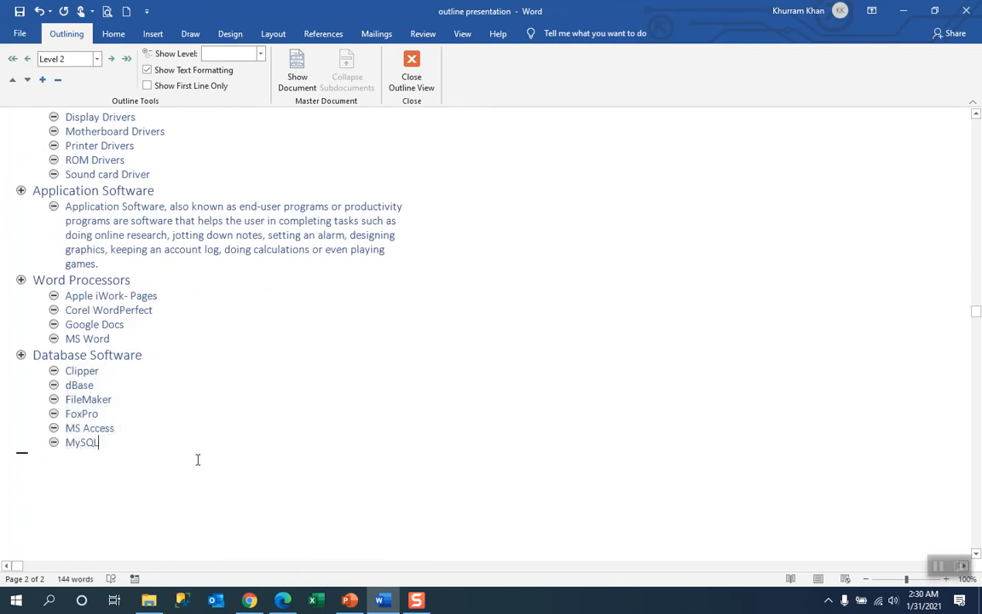
{"action": "left_click_drag", "start_coordinate": [93, 441], "coordinate": [4, 66]}
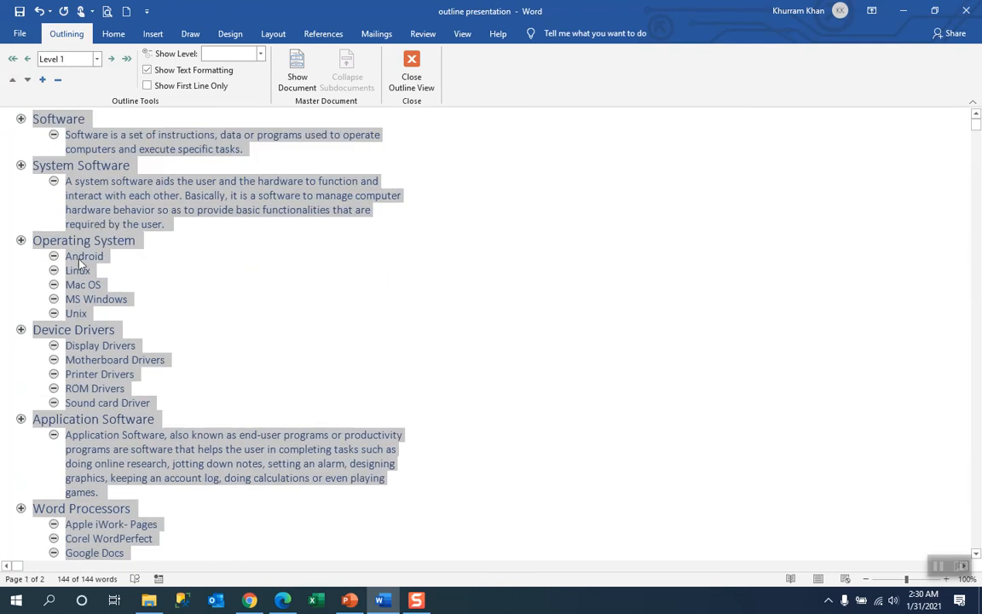
{"action": "left_click", "coordinate": [58, 80]}
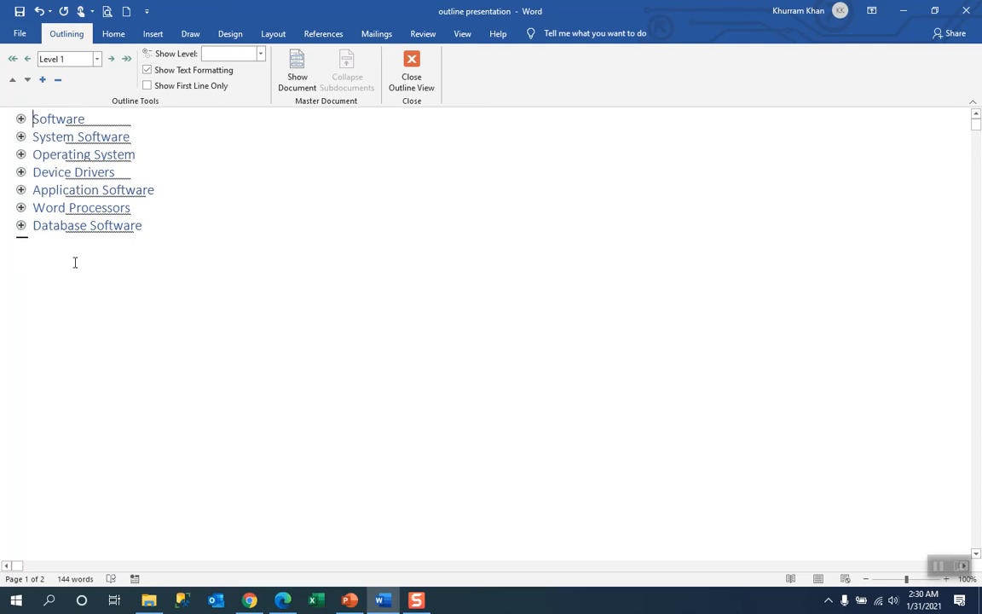
Expand the items under "Word Processors" on their own, and expand every heading in the outline.
{"action": "left_click", "coordinate": [20, 207]}
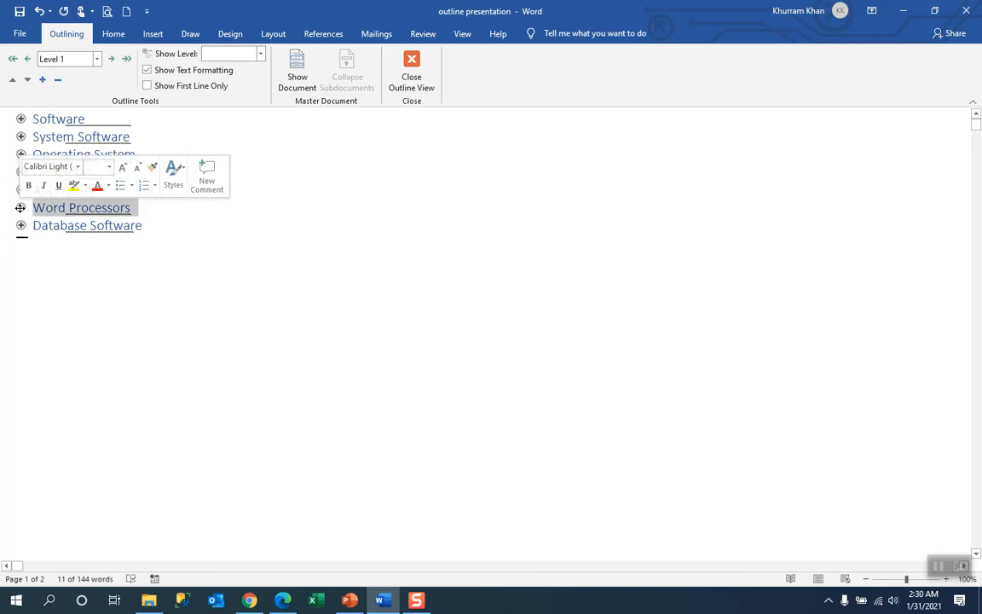
{"action": "left_click", "coordinate": [42, 80]}
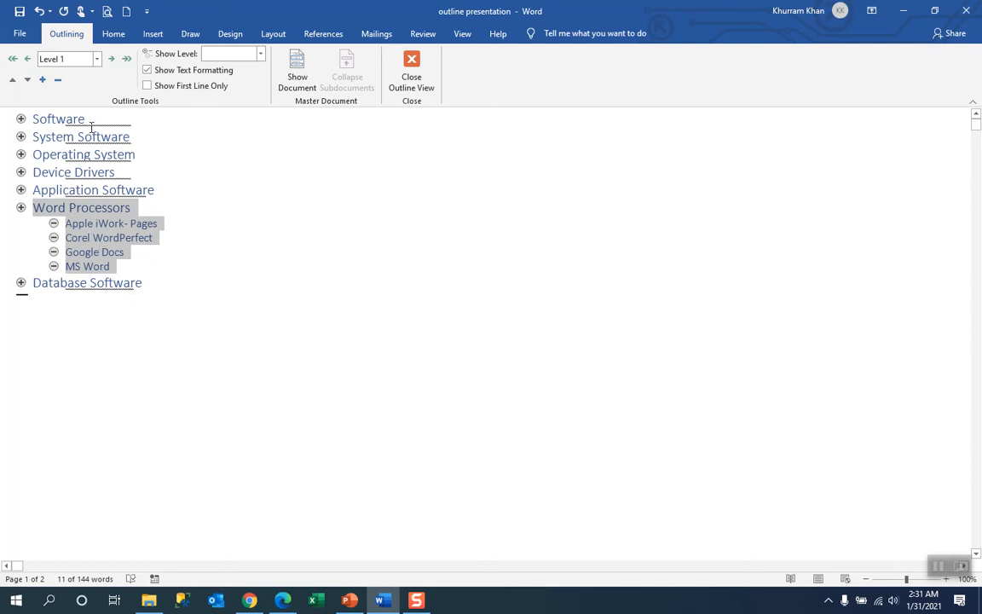
{"action": "left_click_drag", "start_coordinate": [171, 297], "coordinate": [3, 105]}
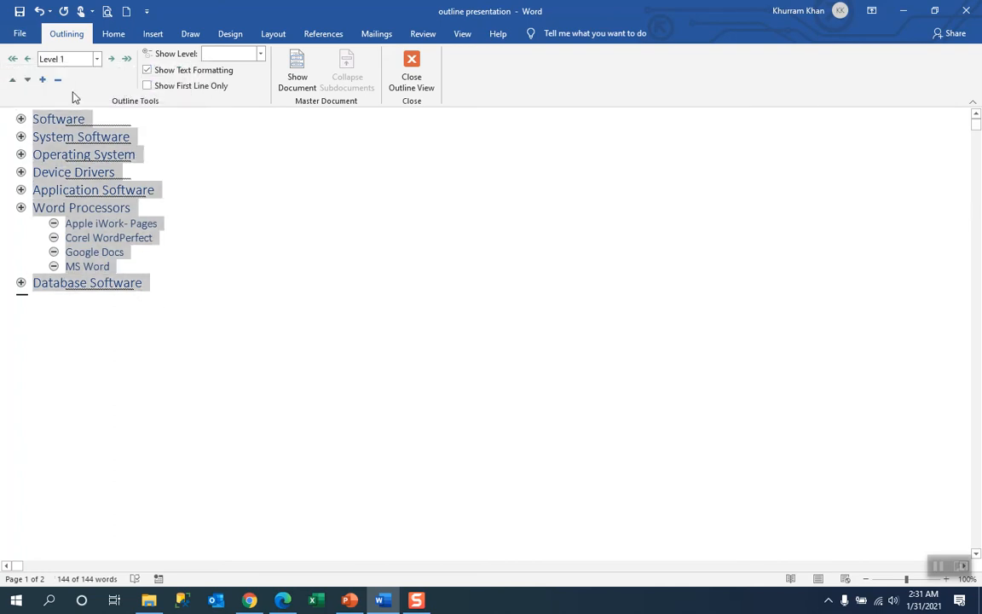
{"action": "left_click", "coordinate": [42, 79]}
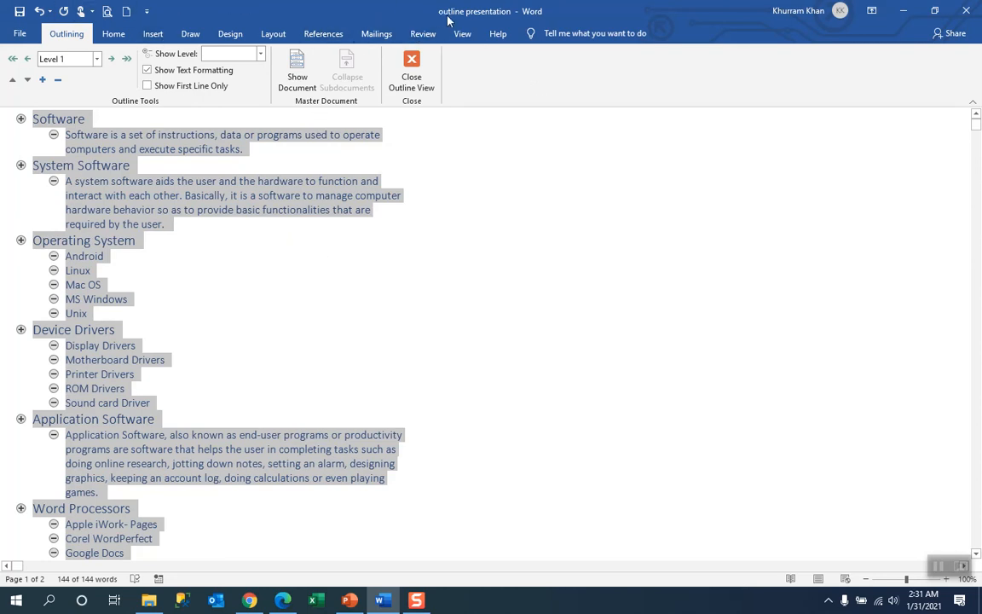
Save the document to the Desktop as a Word Document named "outline presentation" and close it.
{"action": "left_click", "coordinate": [17, 34]}
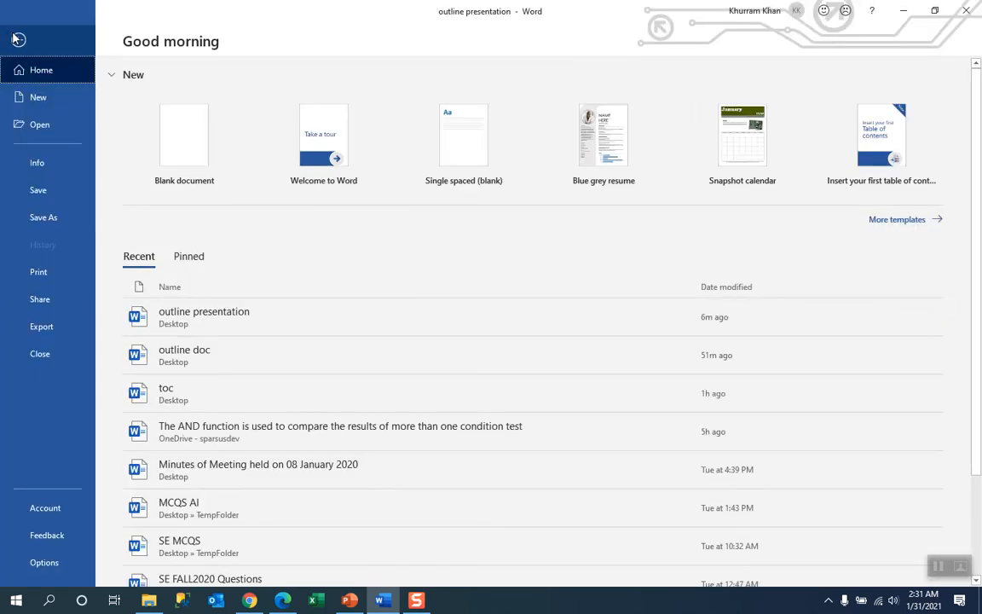
{"action": "left_click", "coordinate": [49, 217]}
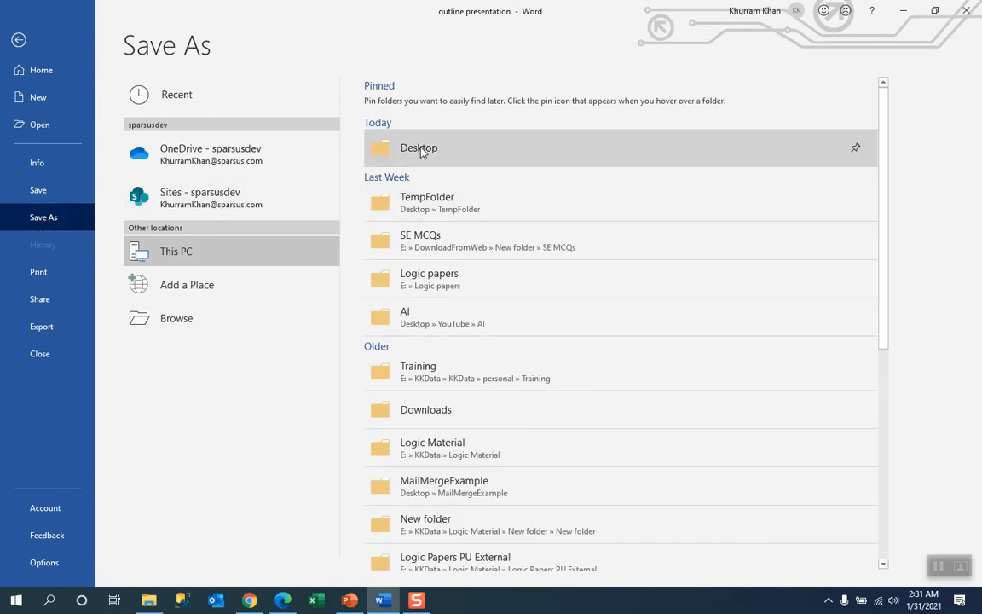
{"action": "left_click", "coordinate": [408, 148]}
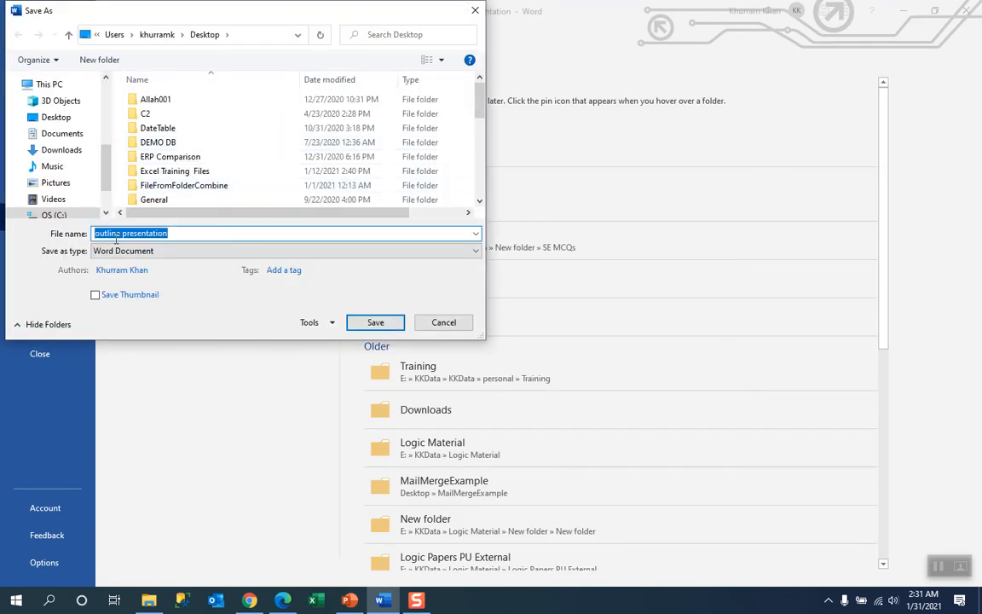
{"action": "left_click", "coordinate": [376, 324]}
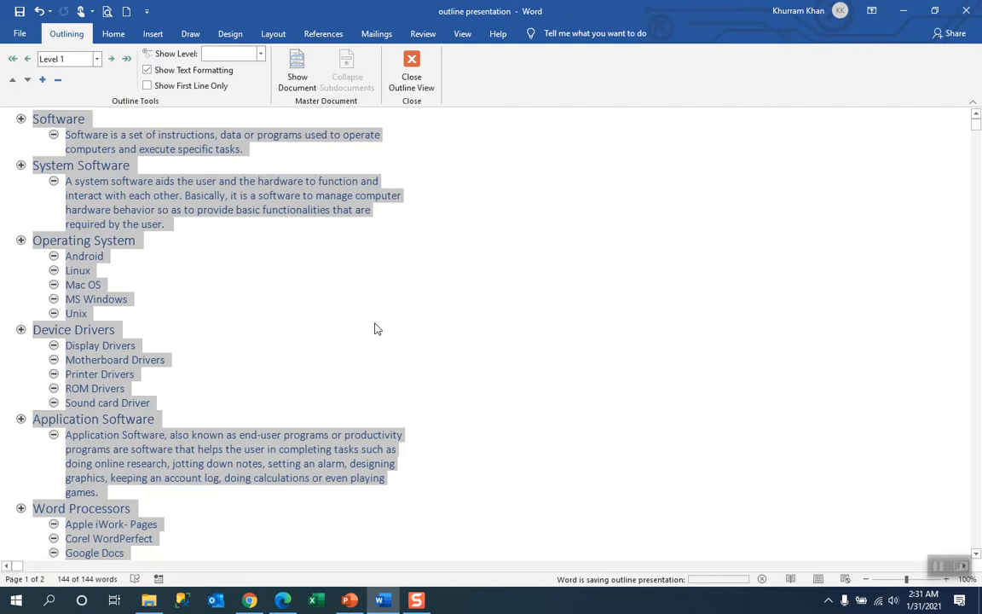
{"action": "left_click", "coordinate": [970, 11]}
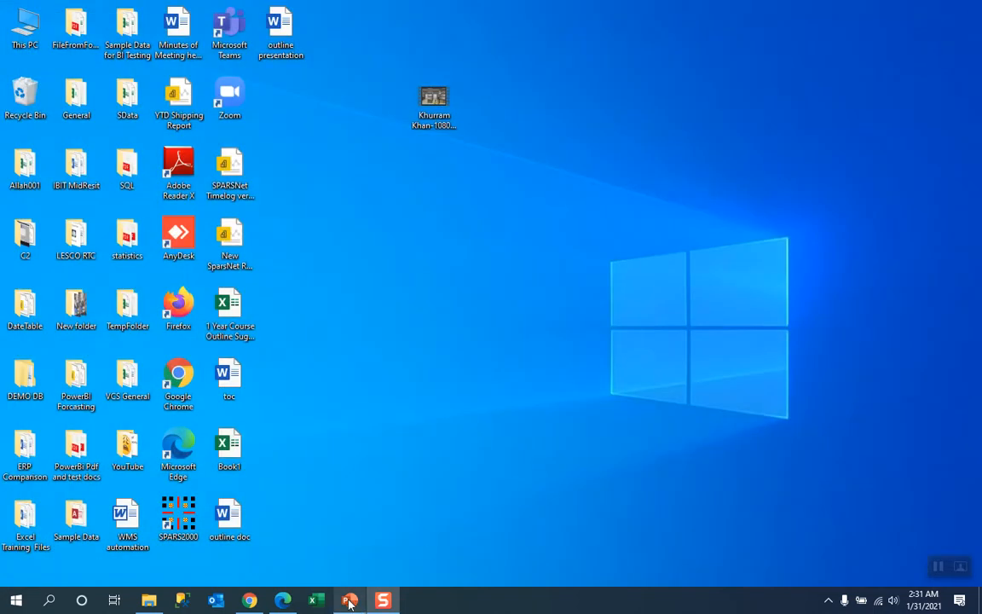
Switch to PowerPoint and create a blank presentation.
{"action": "left_click", "coordinate": [348, 602]}
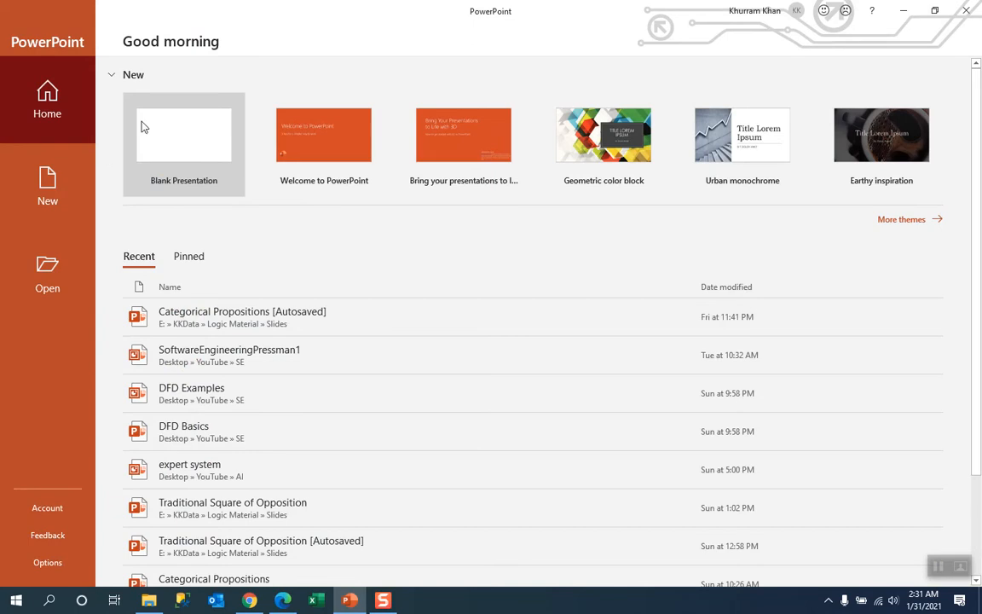
{"action": "left_click", "coordinate": [173, 136]}
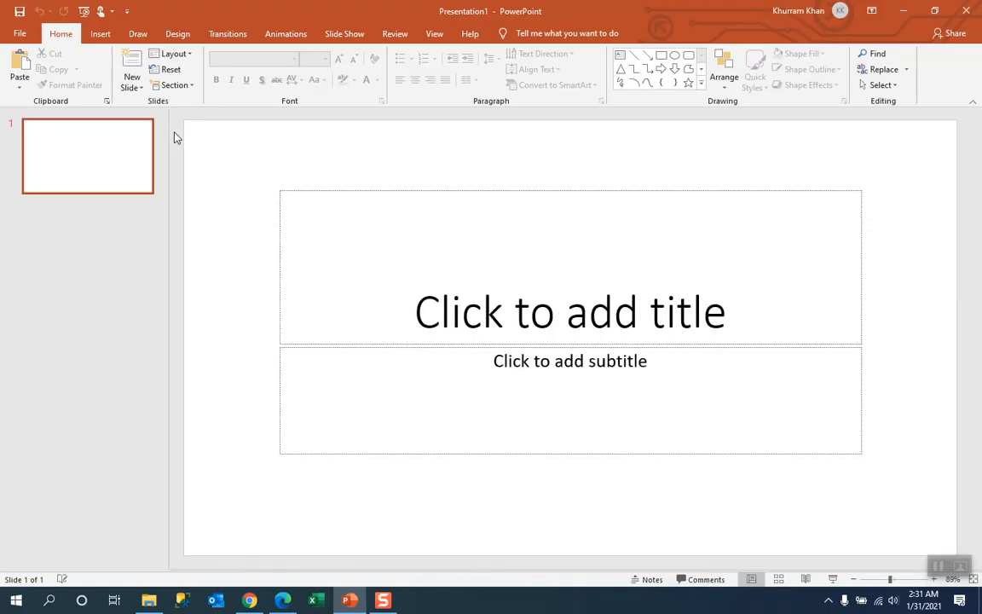